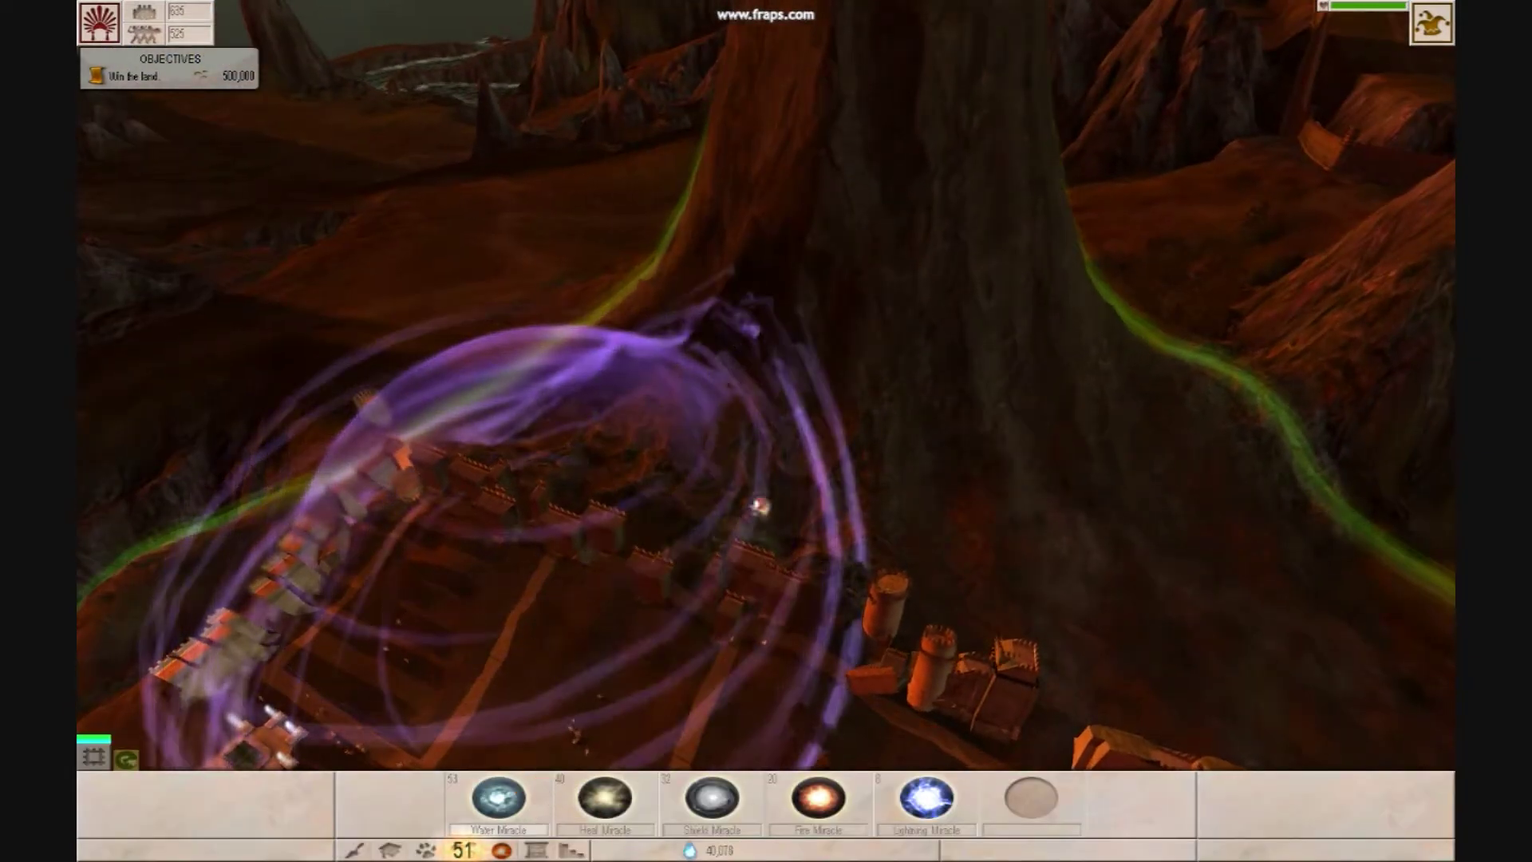
scroll(848, 348, "down", 5)
scroll(848, 347, "down", 5)
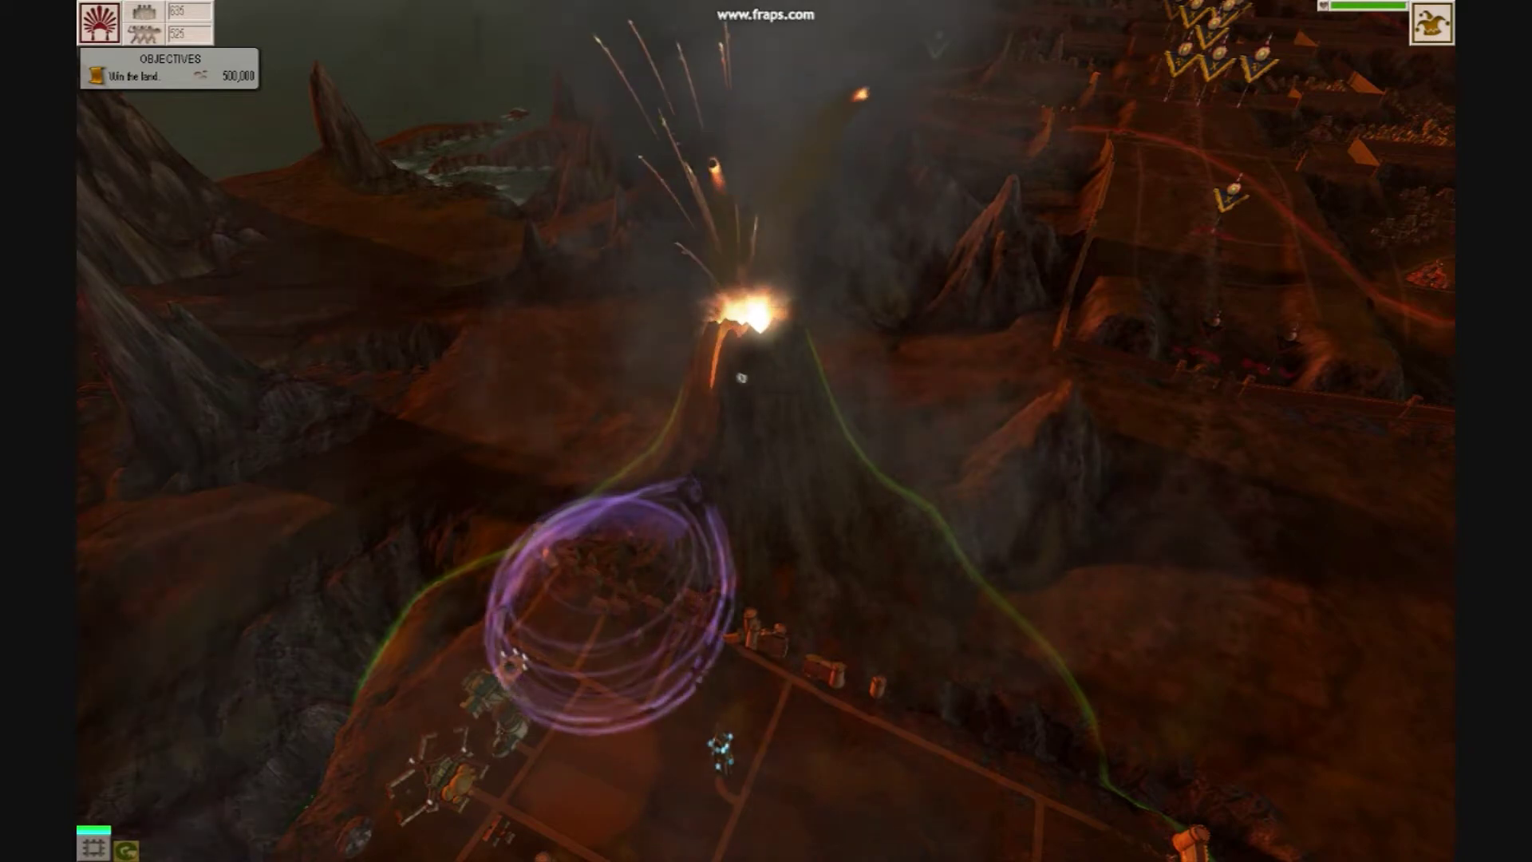
Step: Toggle pause repeatedly to watch lava rivers streak down every flank of the volcano
key("p")
scroll(767, 372, "up", 5)
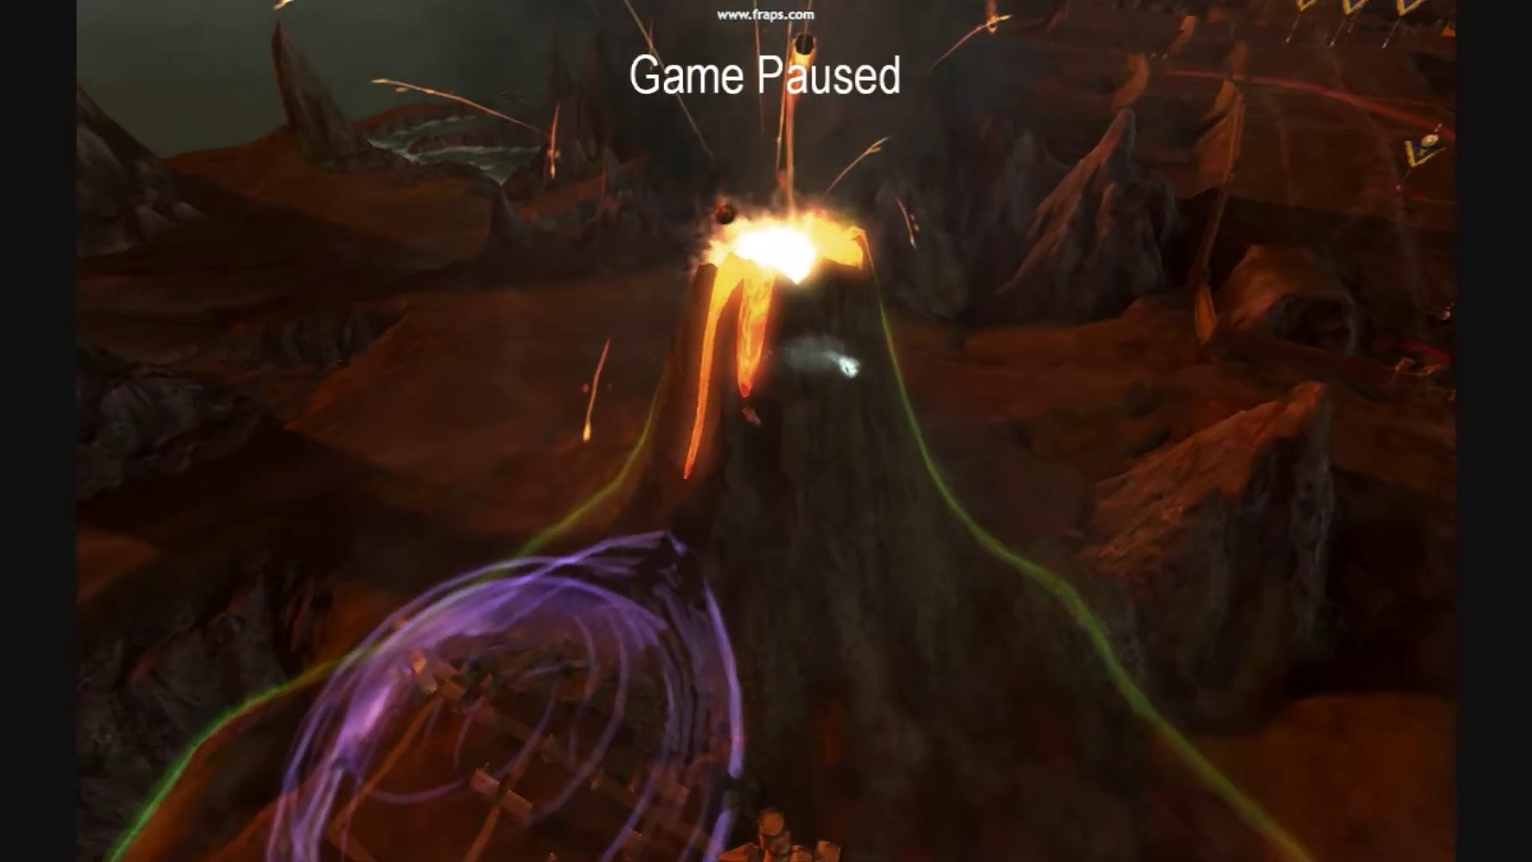
key("p")
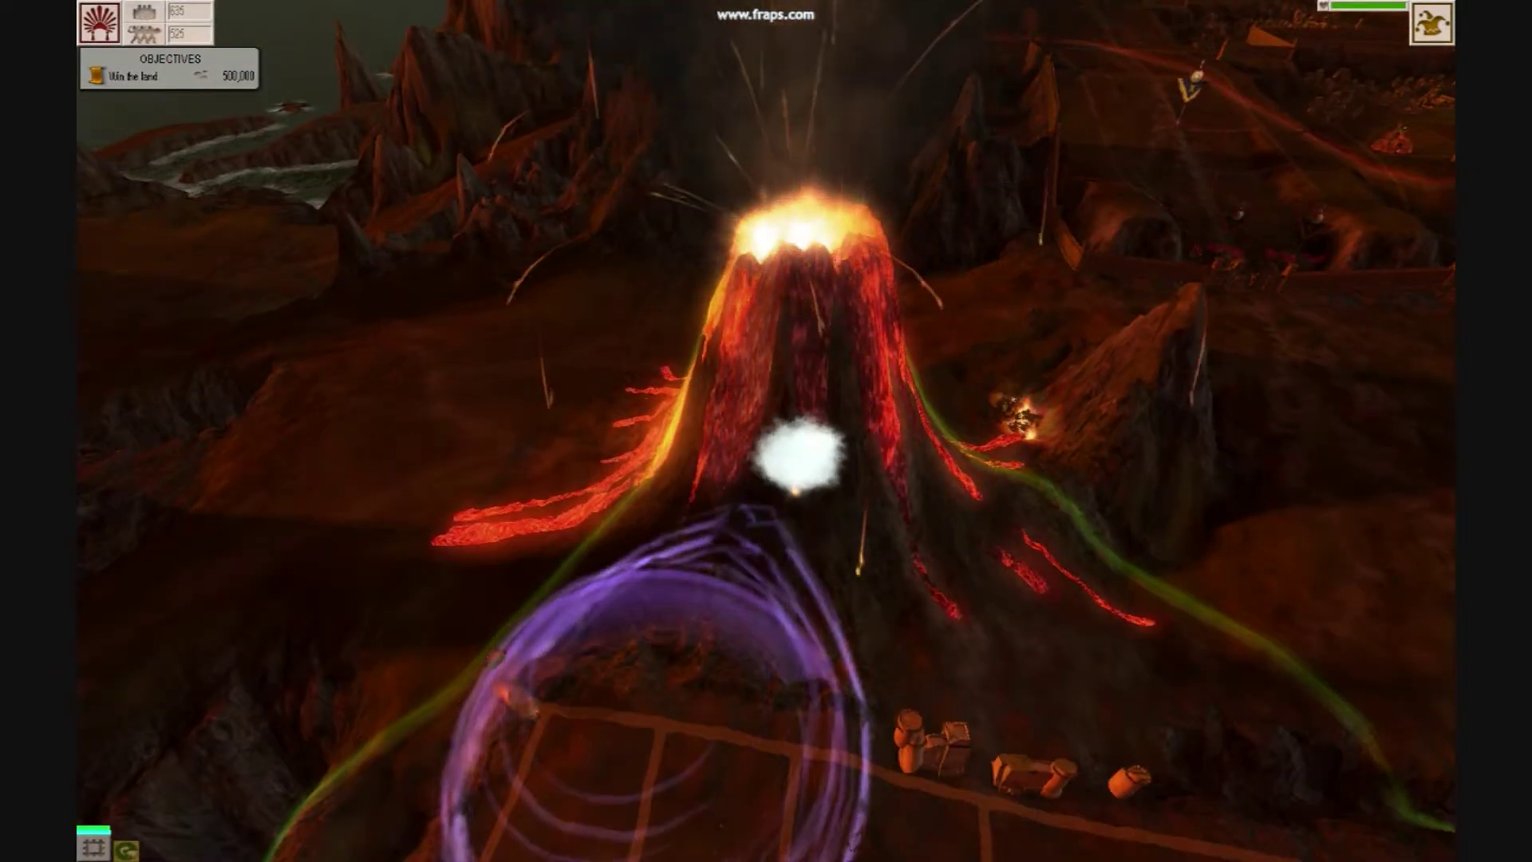
scroll(737, 471, "up", 5)
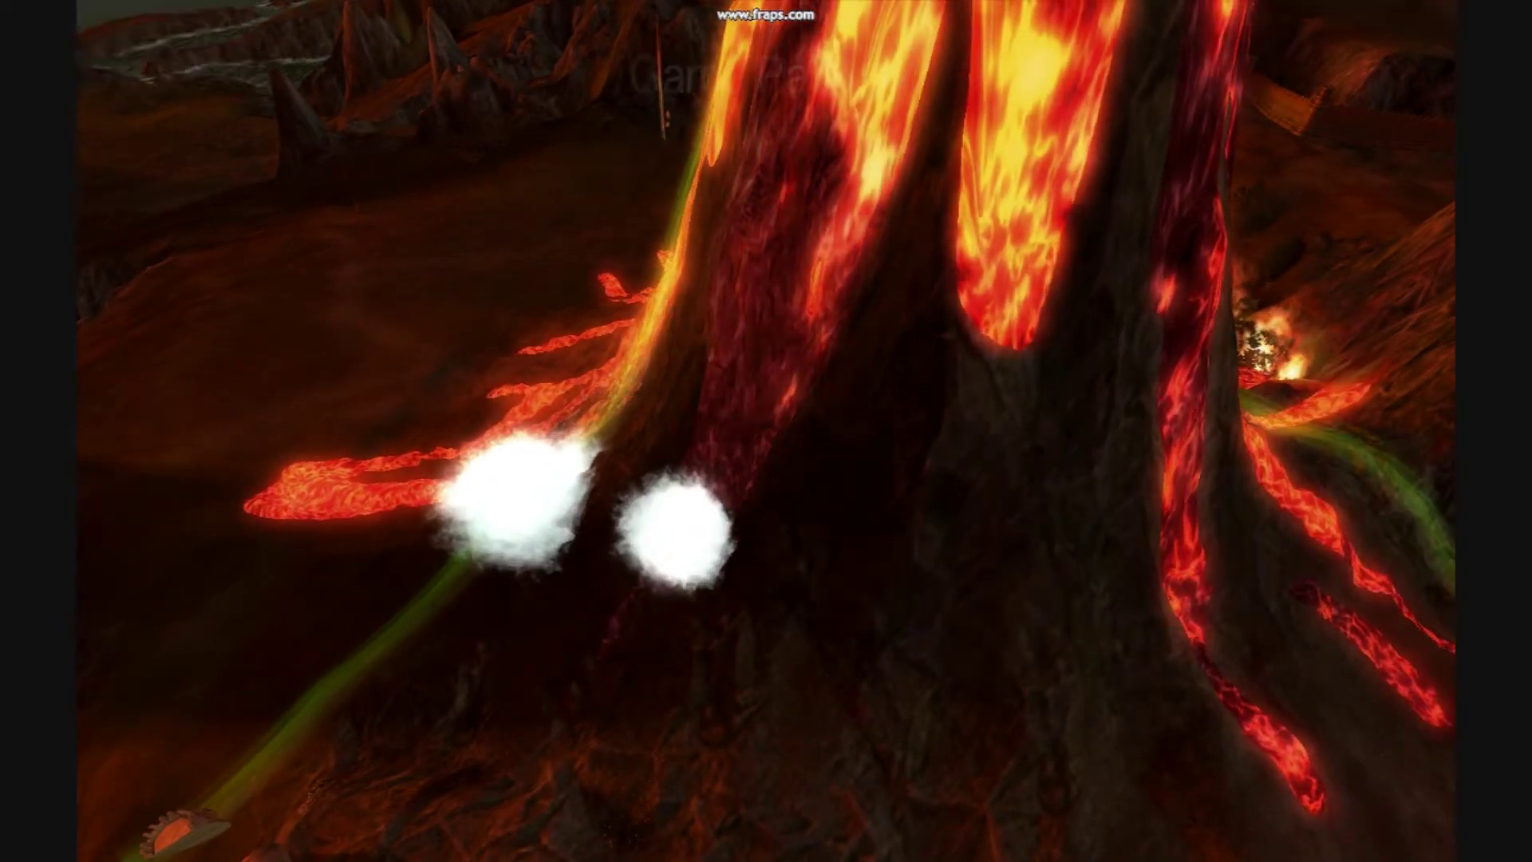
scroll(738, 471, "down", 5)
scroll(738, 470, "up", 4)
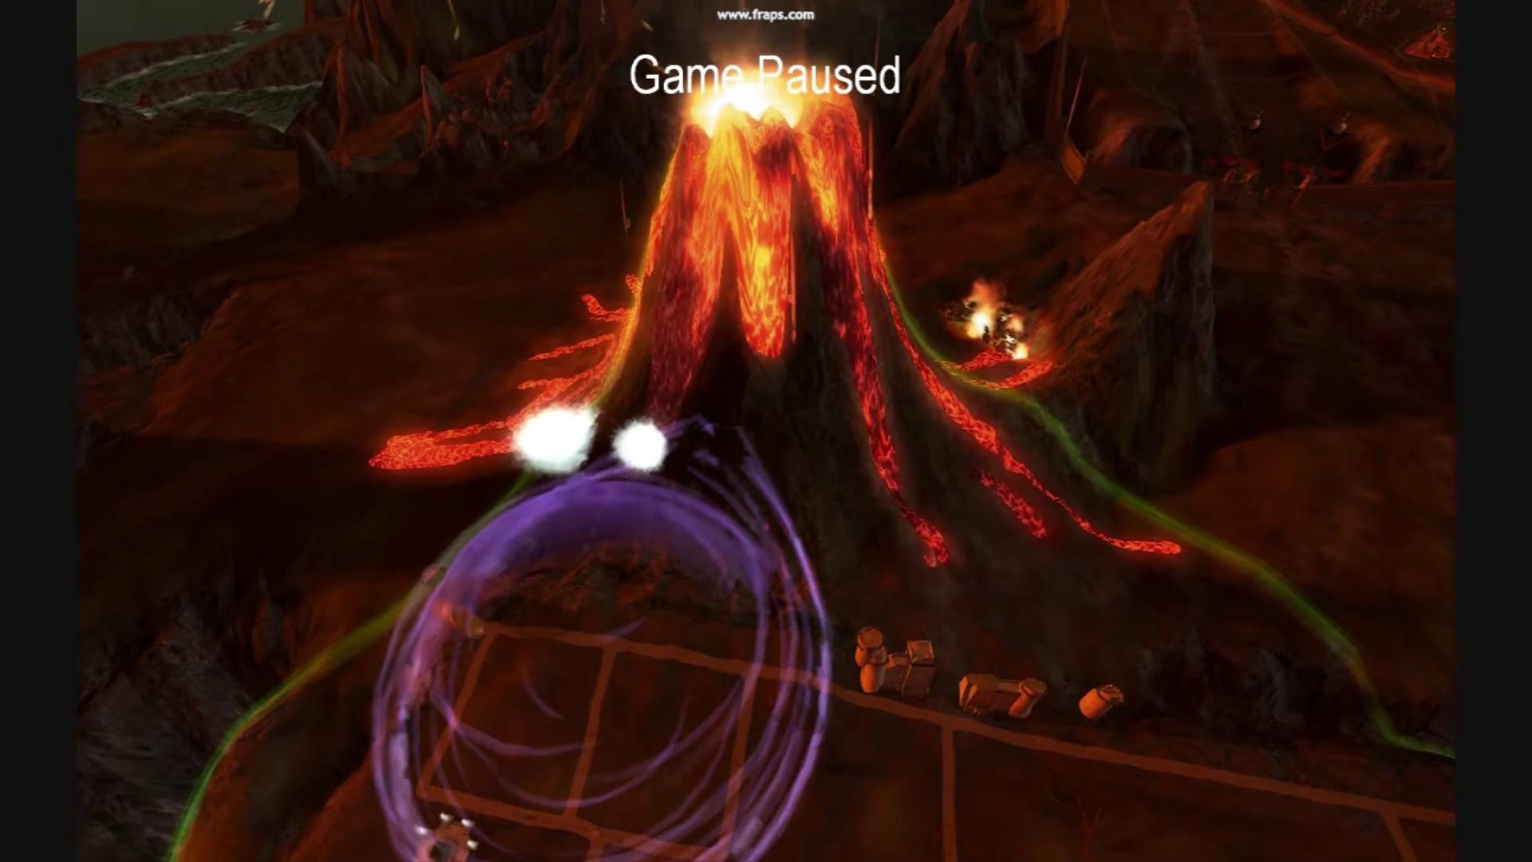
key("space")
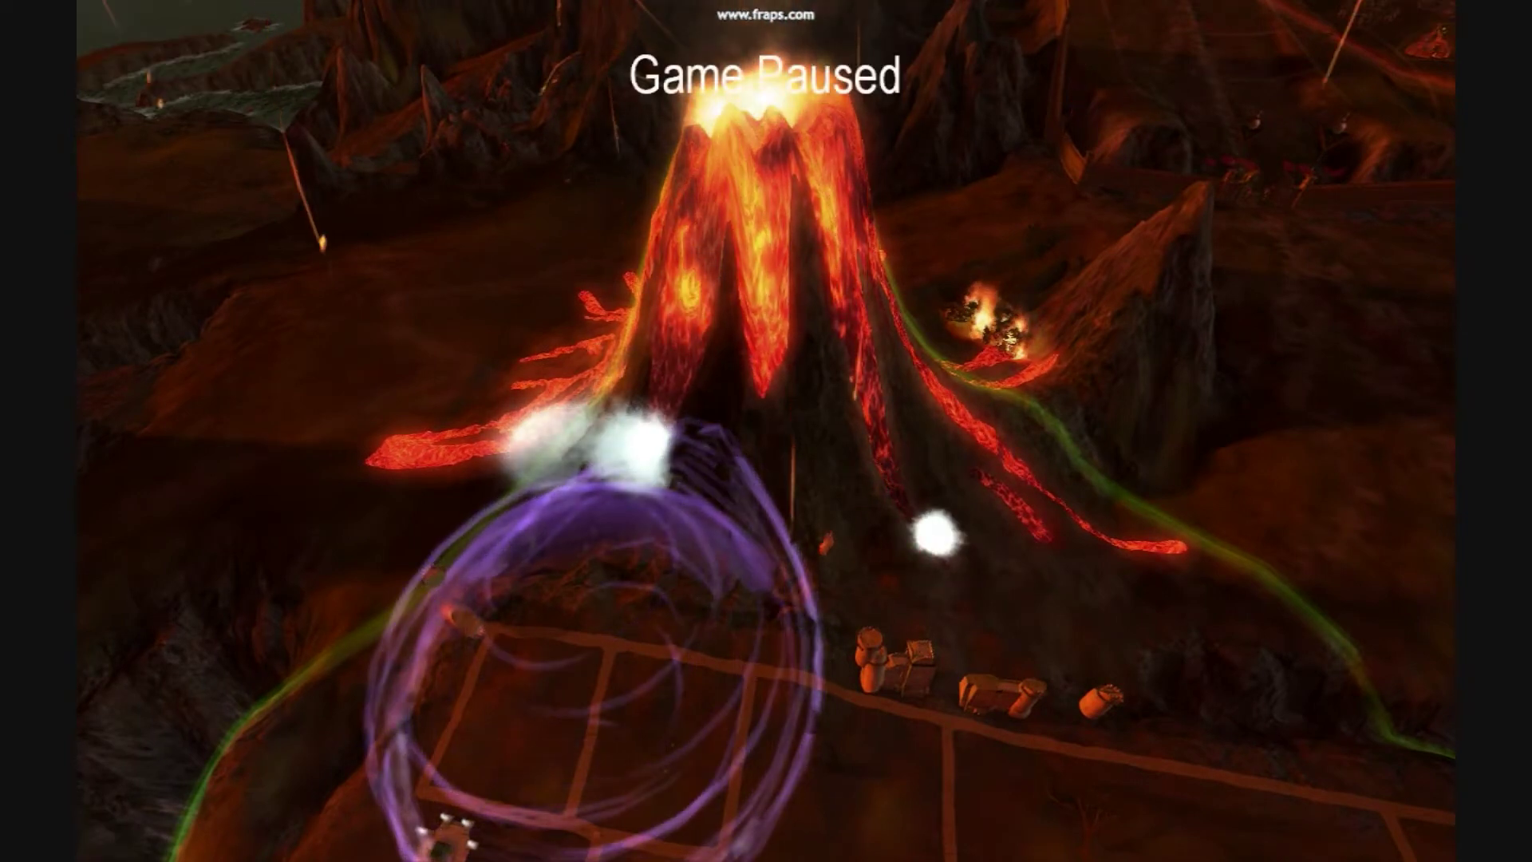
key("space")
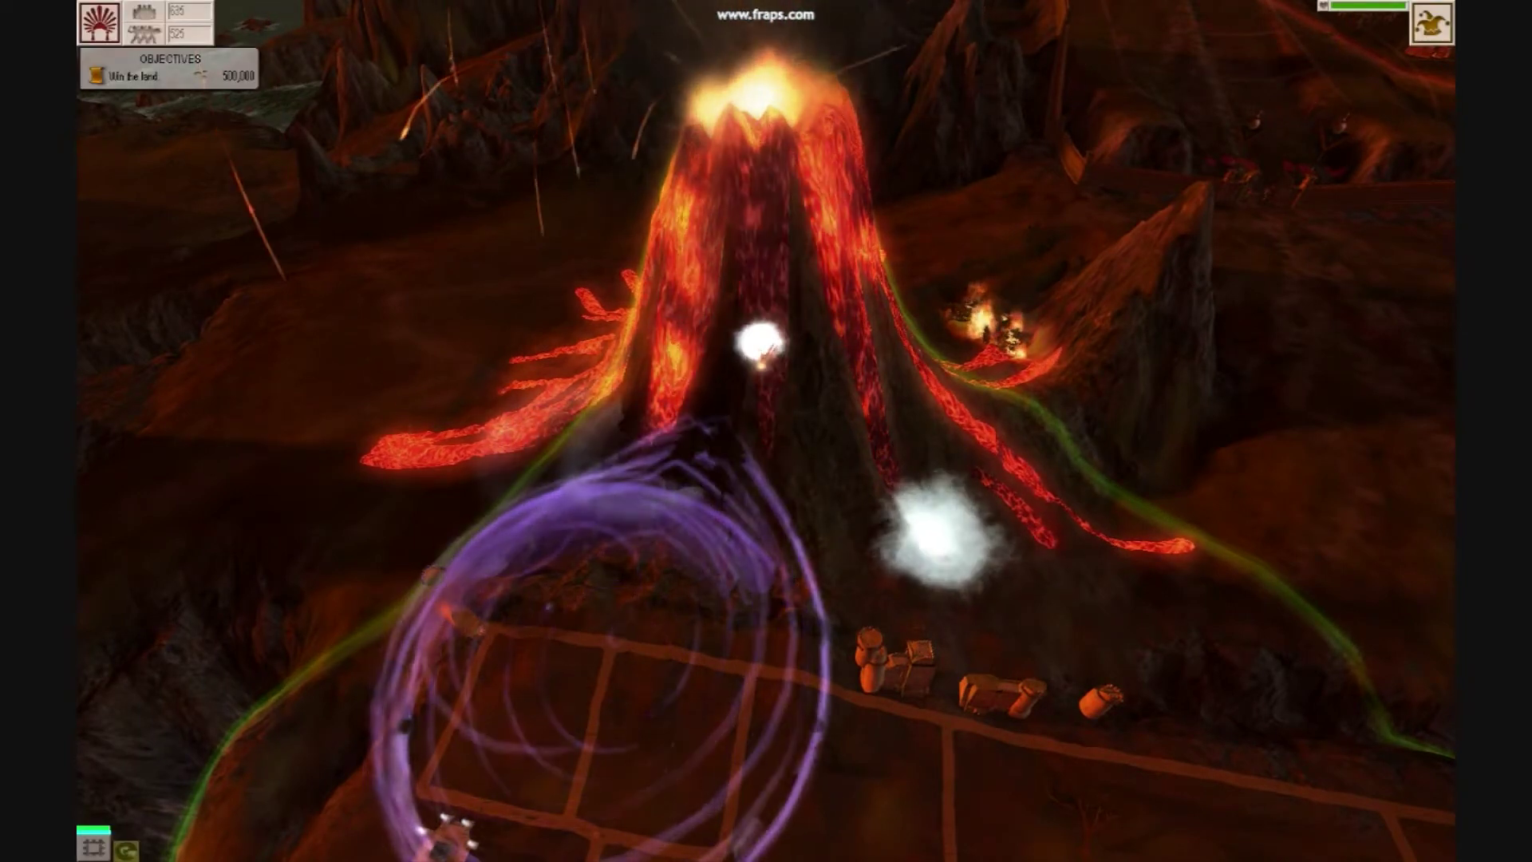
key("space")
key("space")
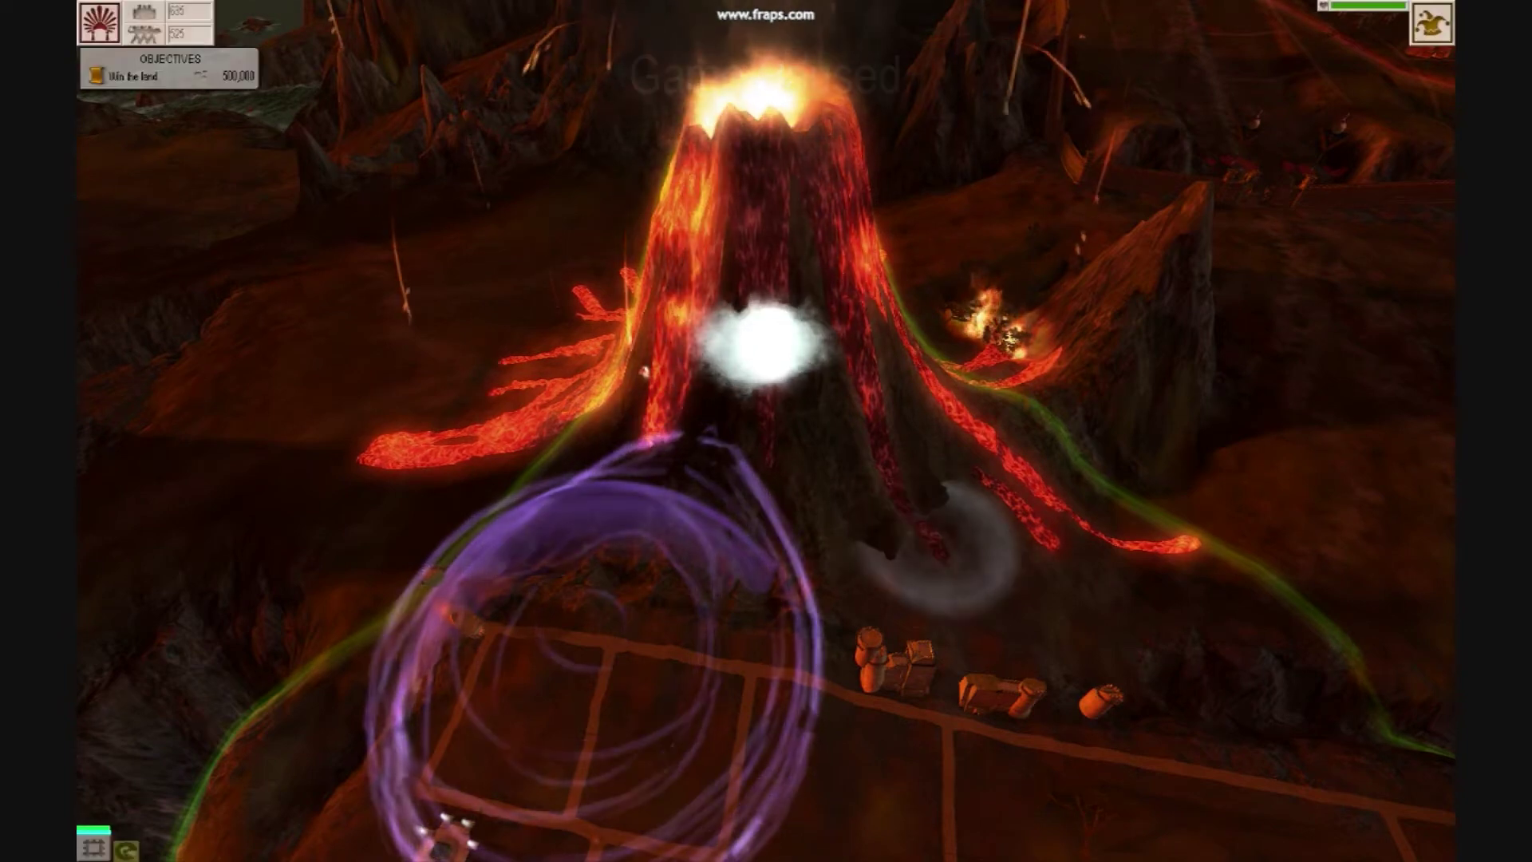
key("space")
key("space")
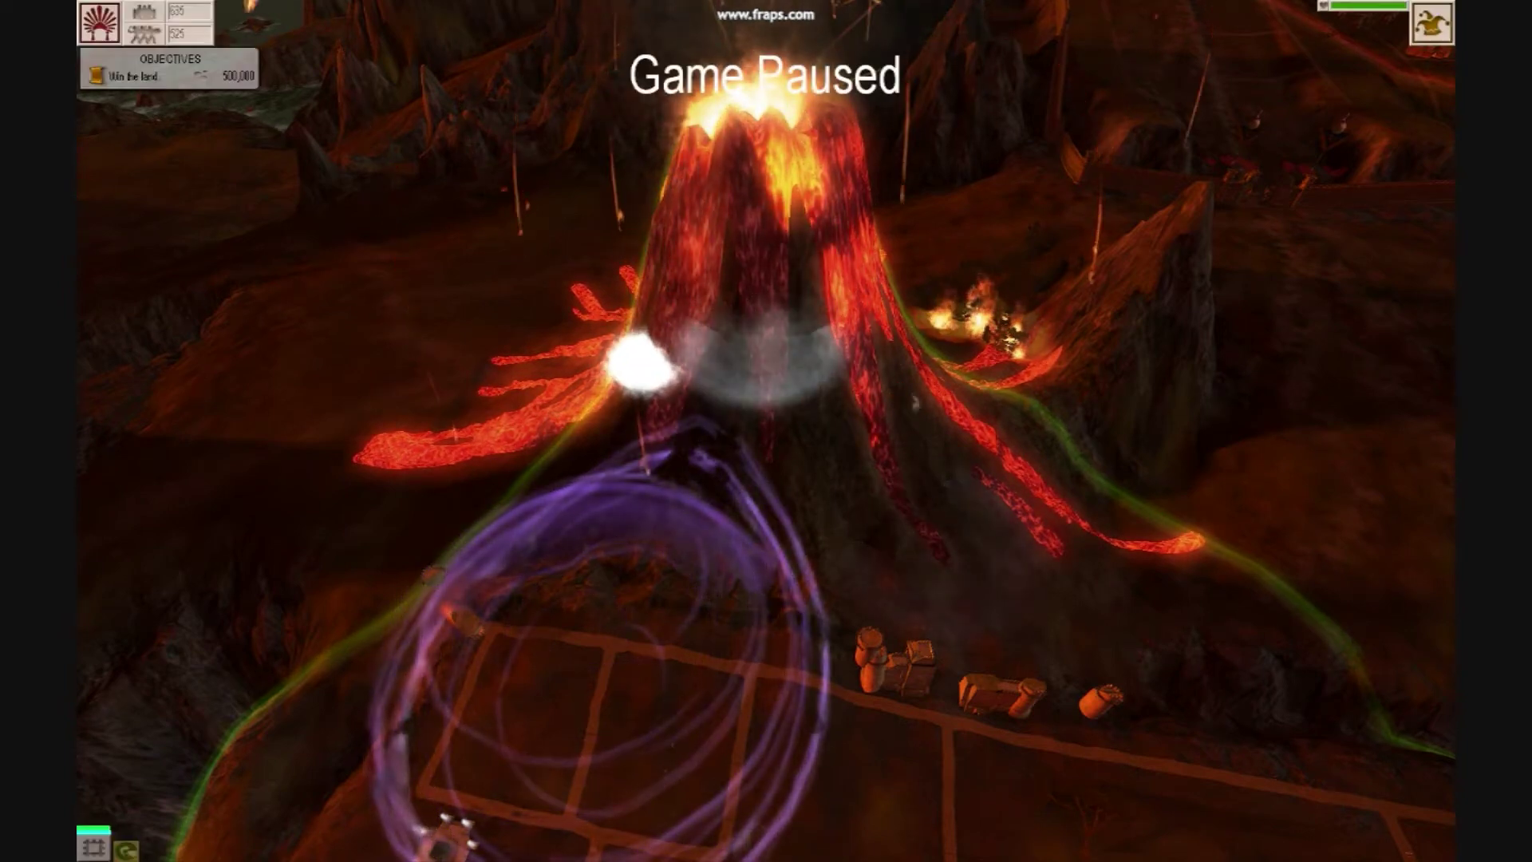
key("space")
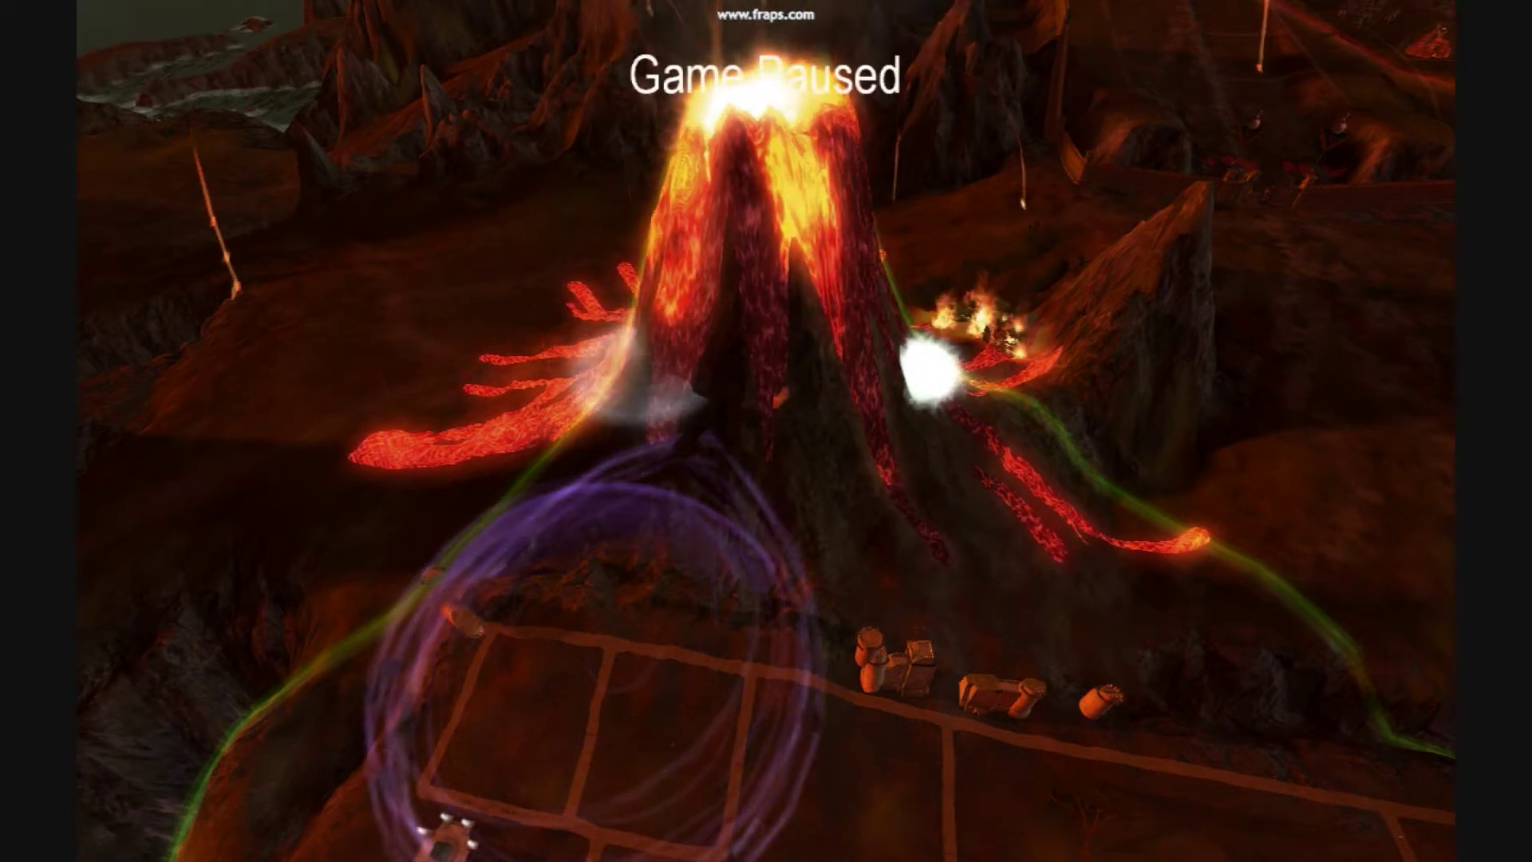
key("space")
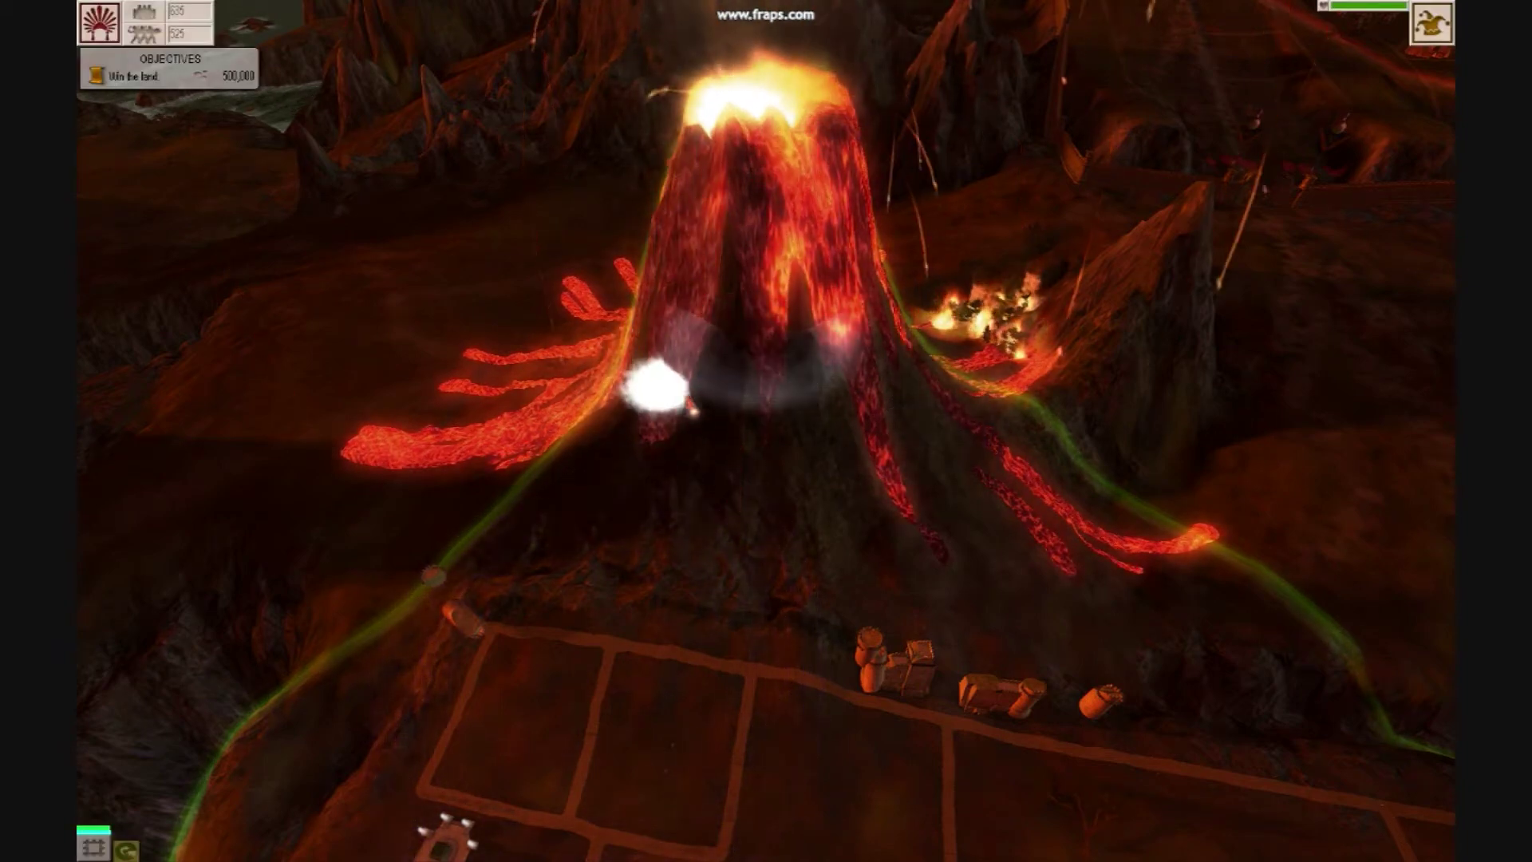
key("space")
scroll(766, 431, "down", 3)
scroll(766, 432, "up", 3)
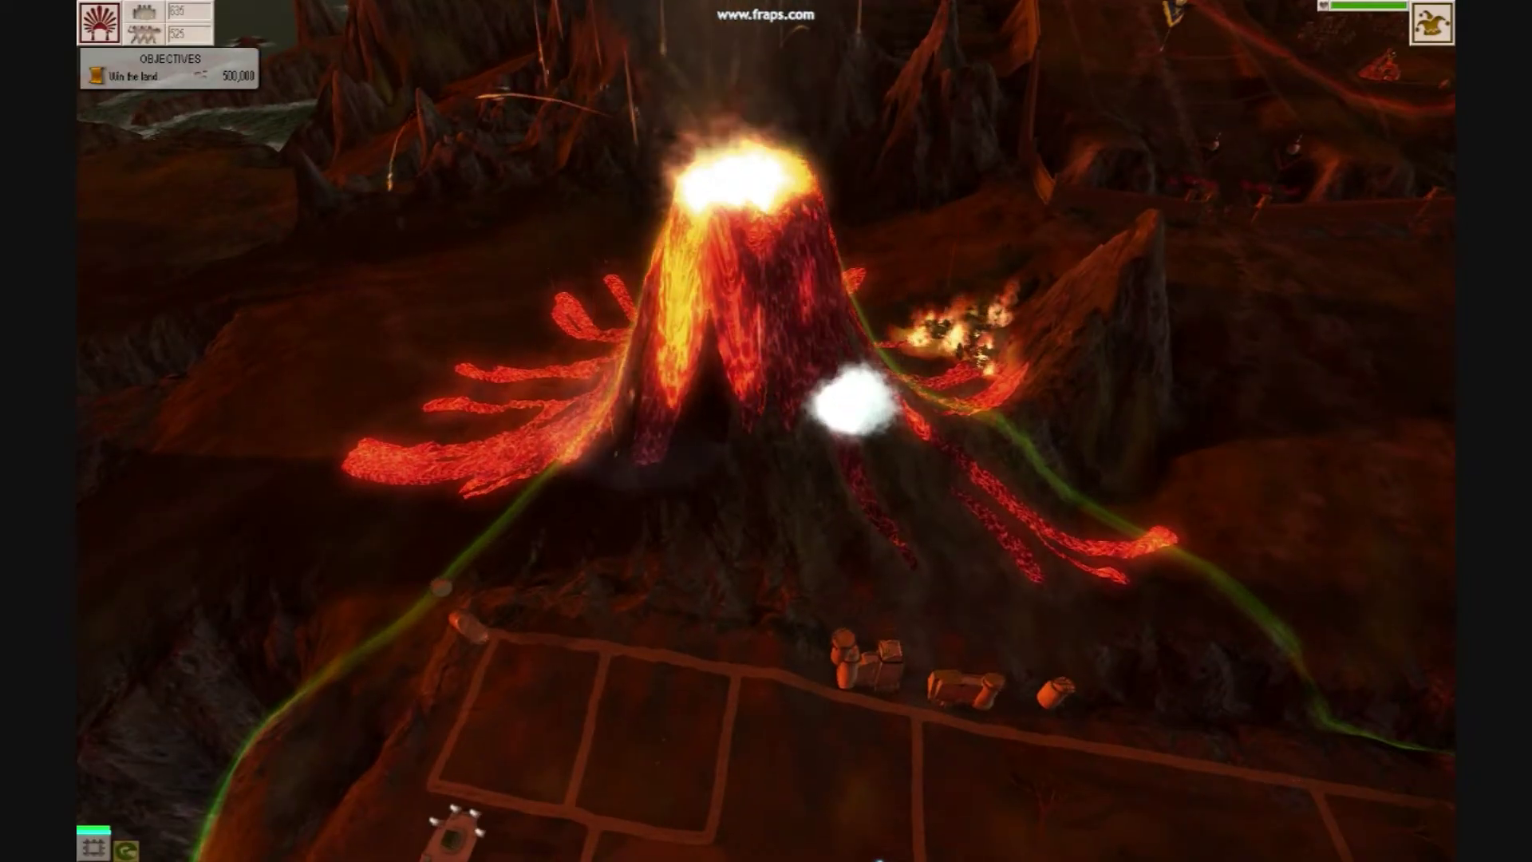
scroll(724, 399, "up", 3)
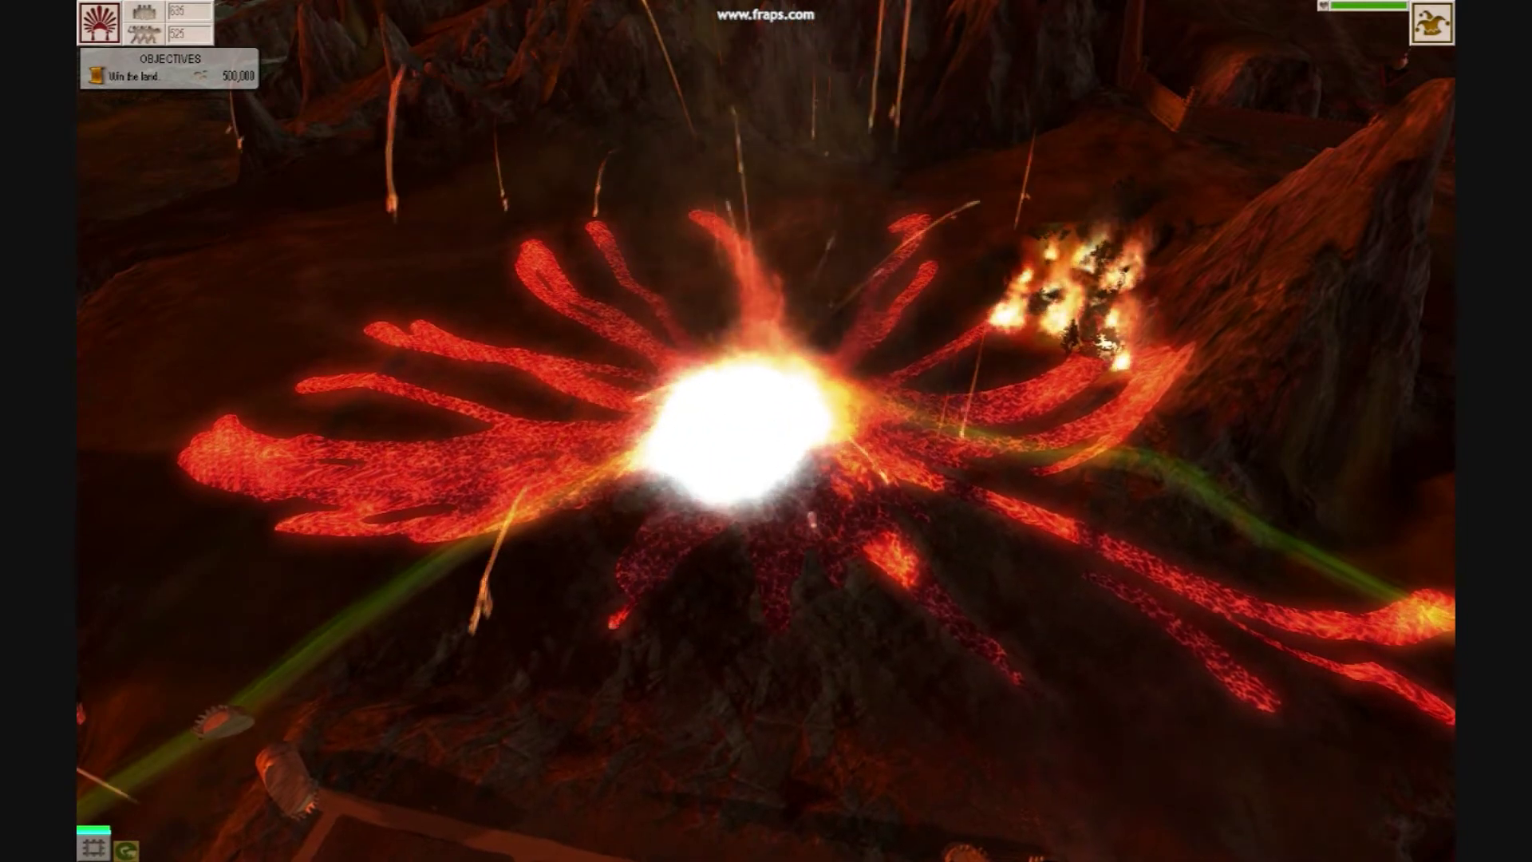
Step: Pan the camera so the city fields show below the erupting volcano
left_click_drag(868, 518, 1007, 509)
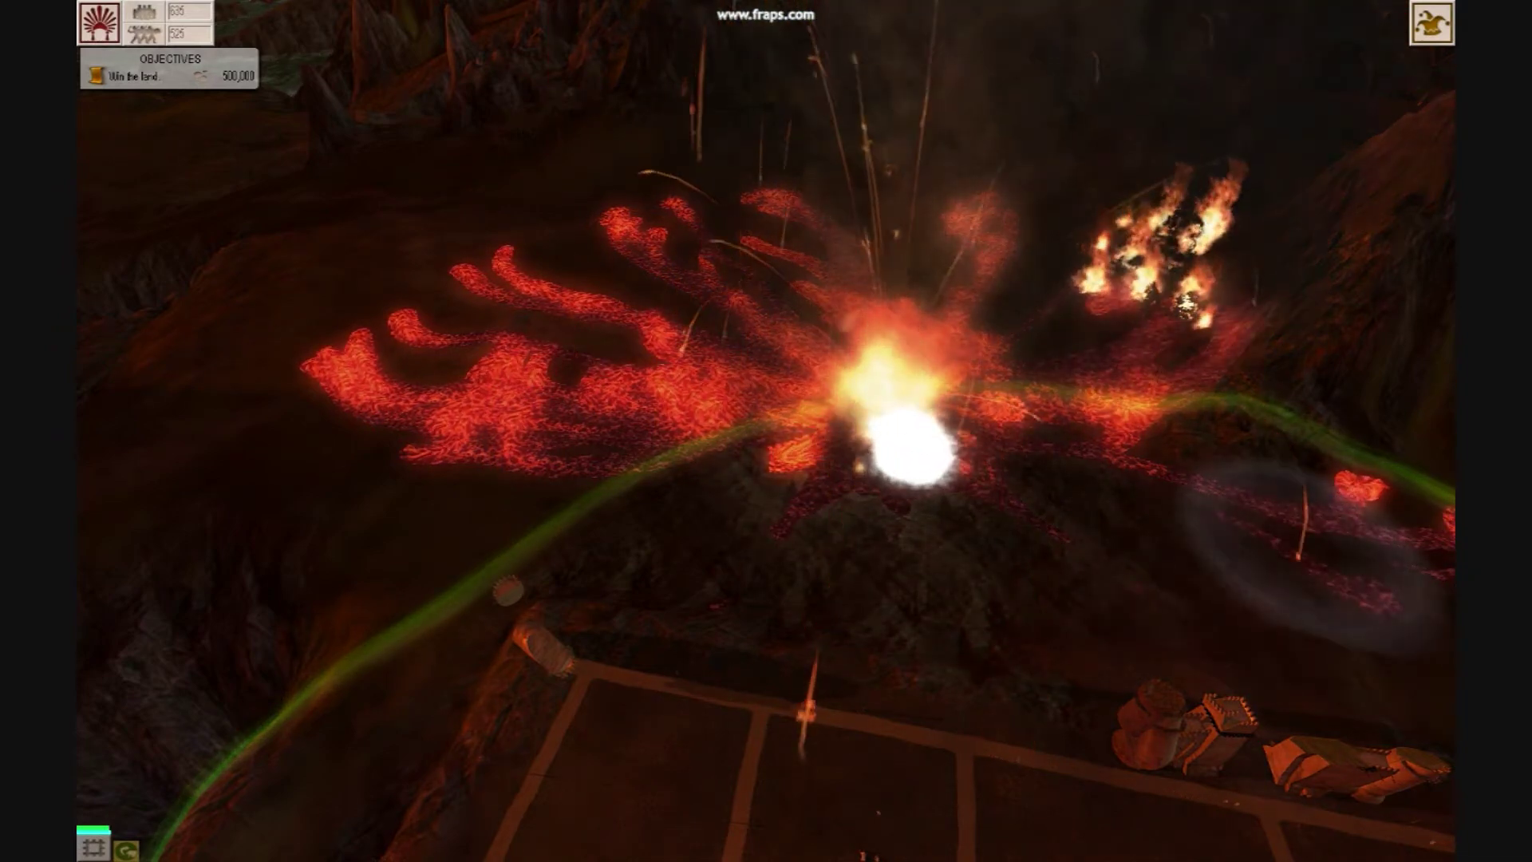
Step: Unpause and rotate the view around the walled city beside the lava field
key("p")
scroll(766, 430, "down", 5)
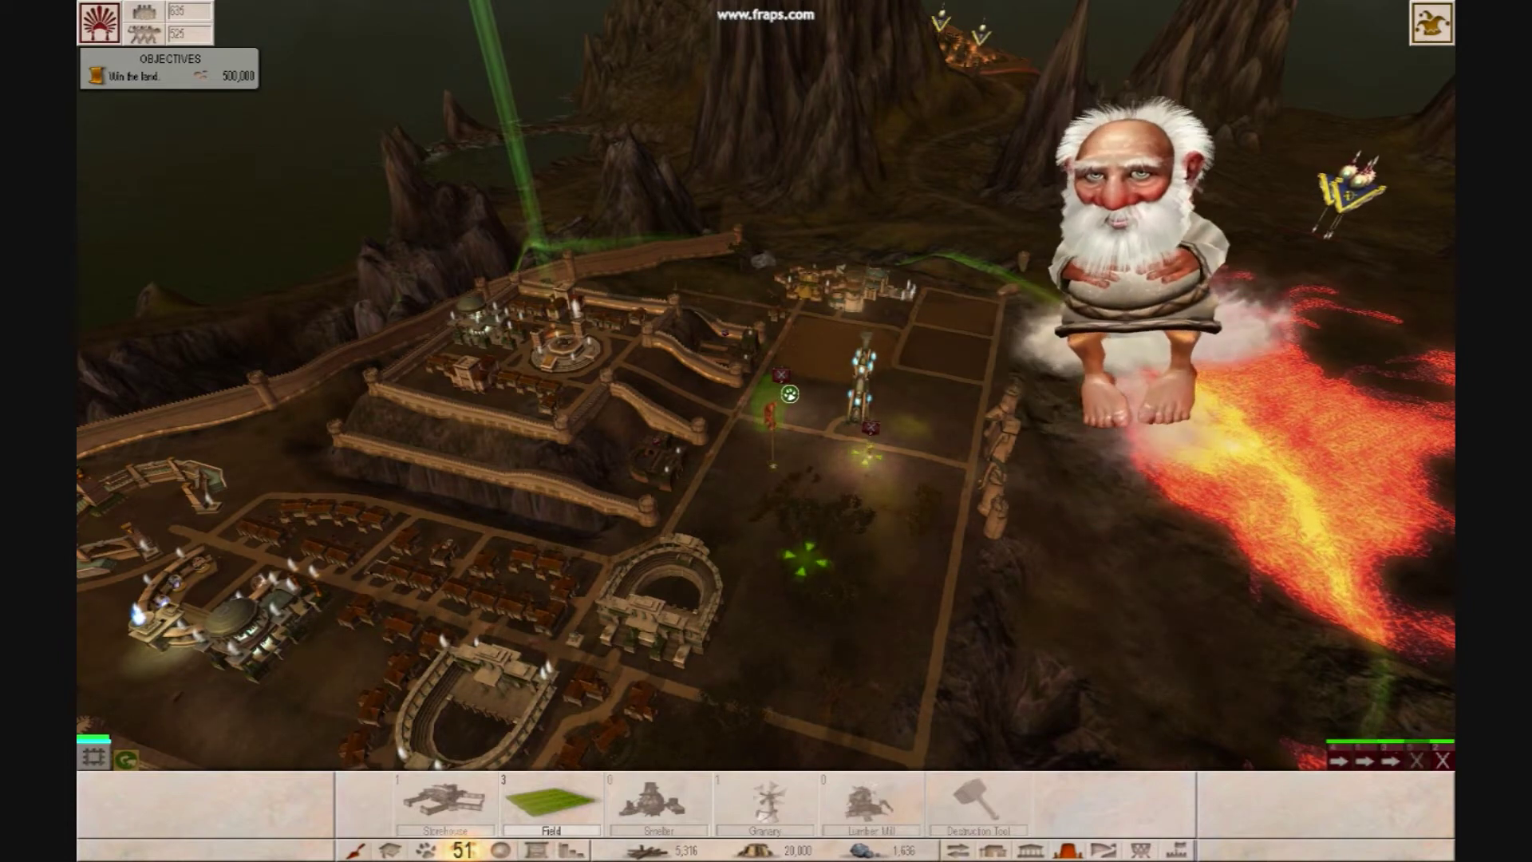
mouse_move(797, 395)
left_mouse_down()
mouse_move(639, 532)
mouse_move(577, 800)
mouse_move(806, 651)
mouse_move(609, 500)
mouse_move(836, 501)
left_mouse_up()
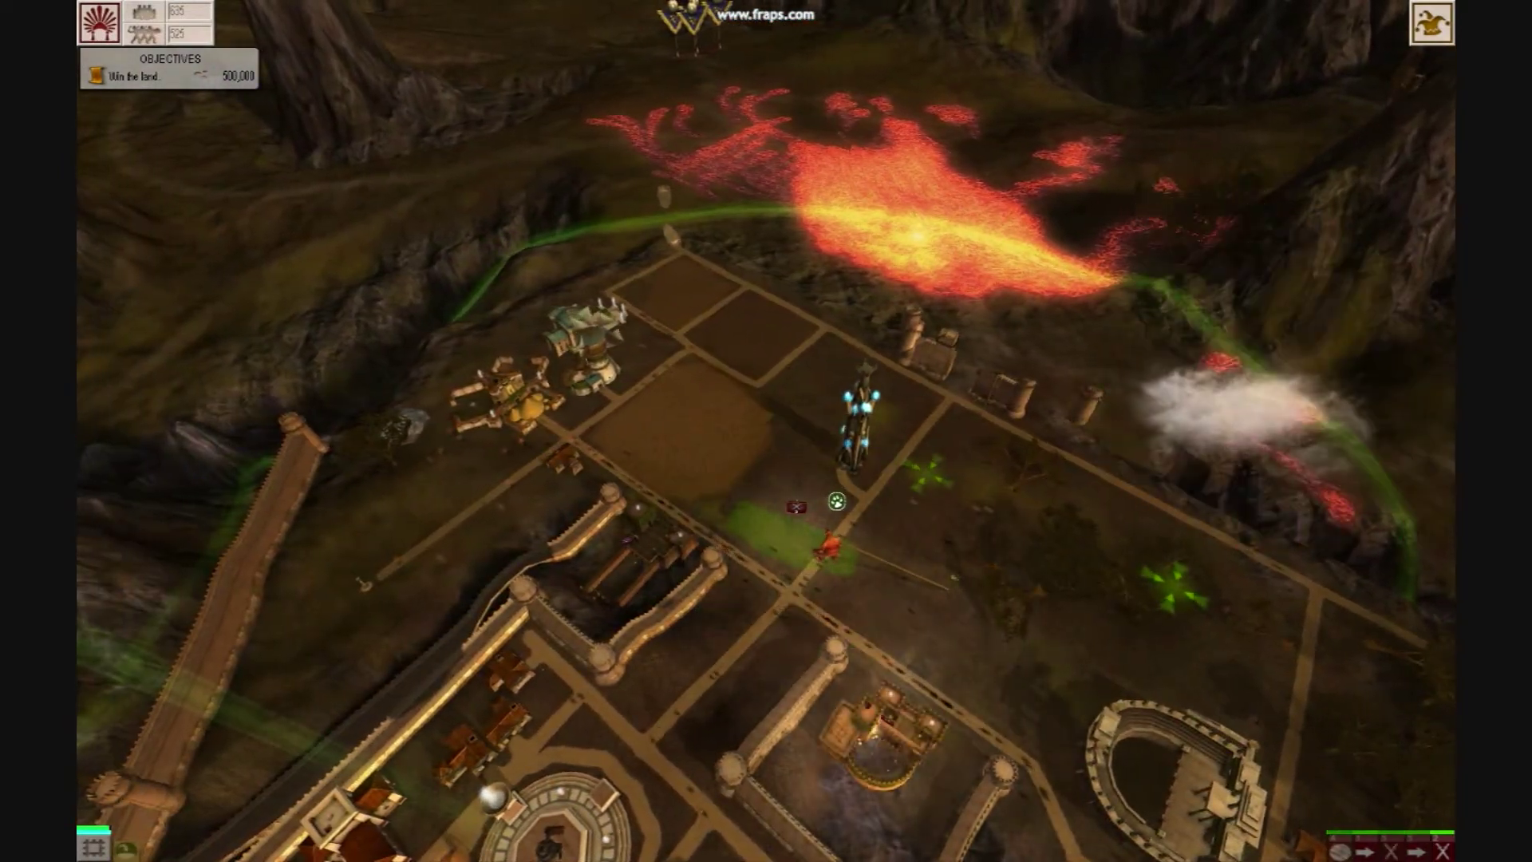